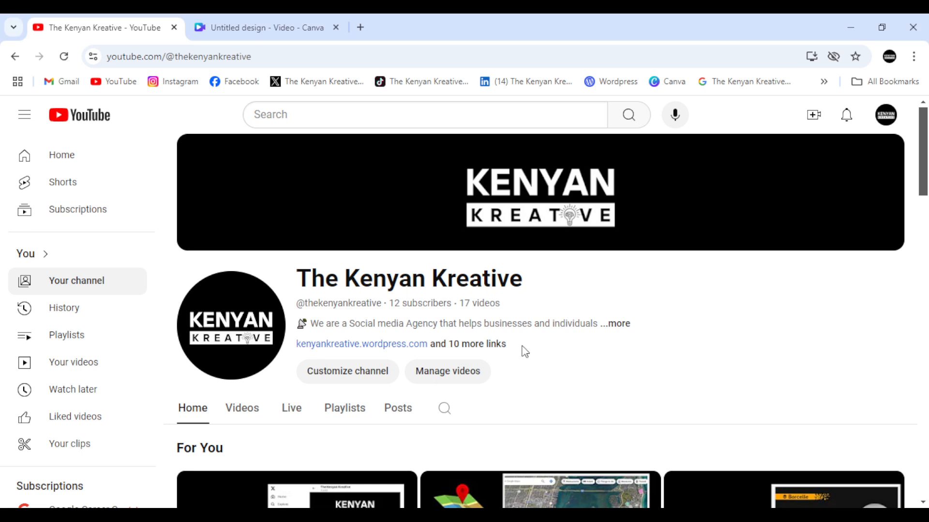
Read the YouTube channel's full About description and highlight its list of services
click(618, 324)
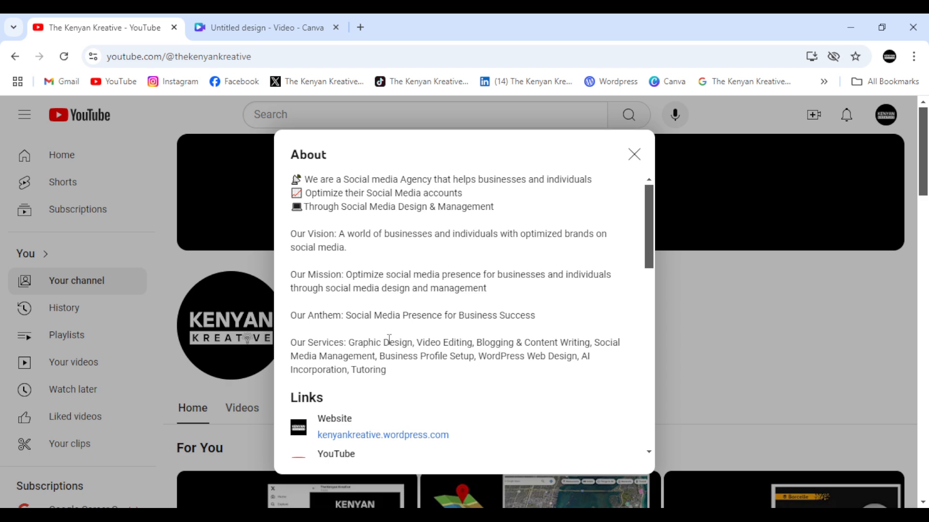
drag(350, 343, 388, 368)
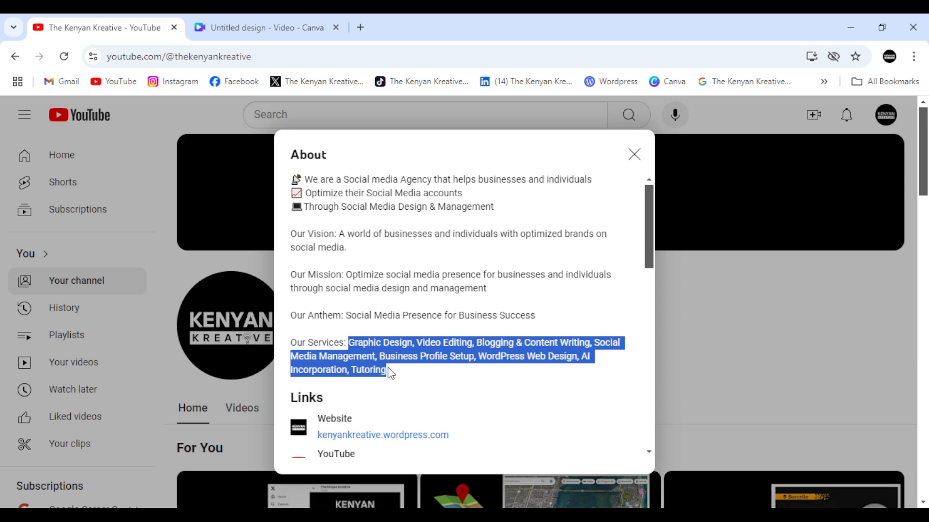
click(634, 155)
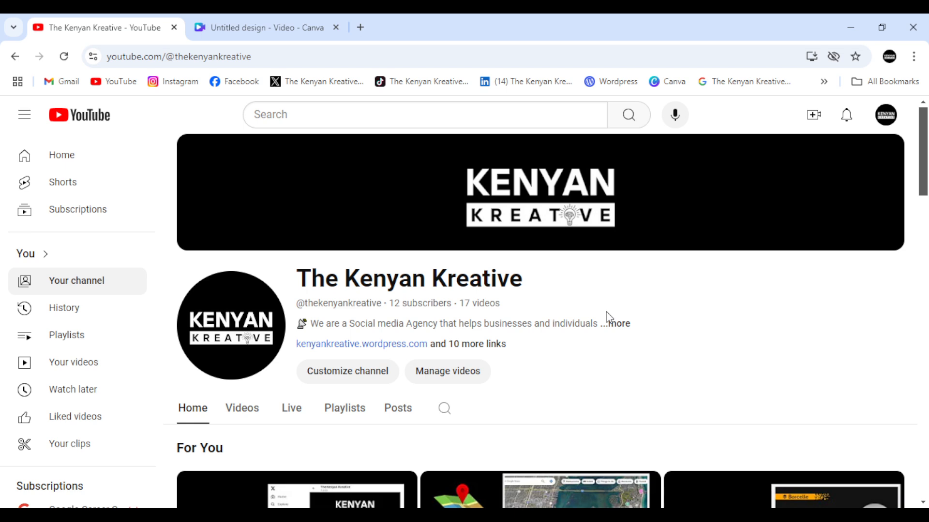
Switch to the blank Canva video design and extend its page duration to 15 seconds
click(292, 28)
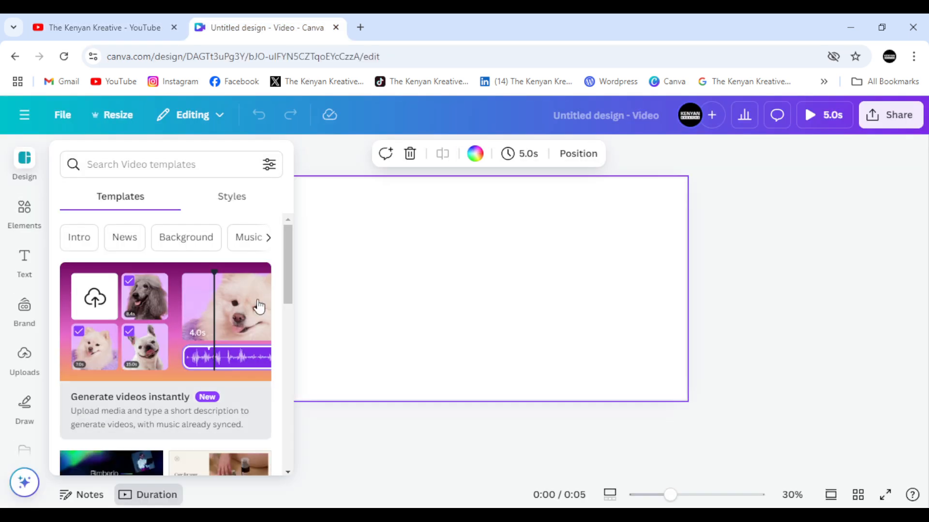
click(298, 145)
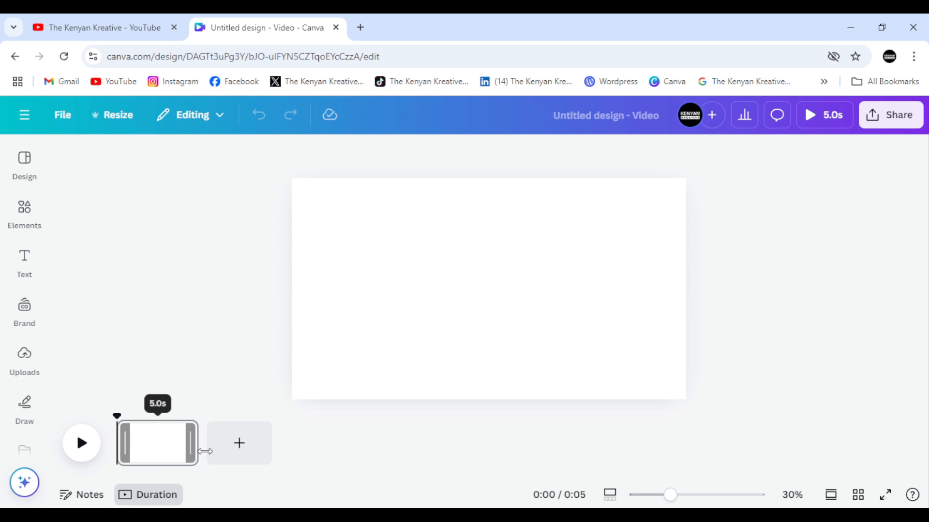
drag(205, 451, 358, 445)
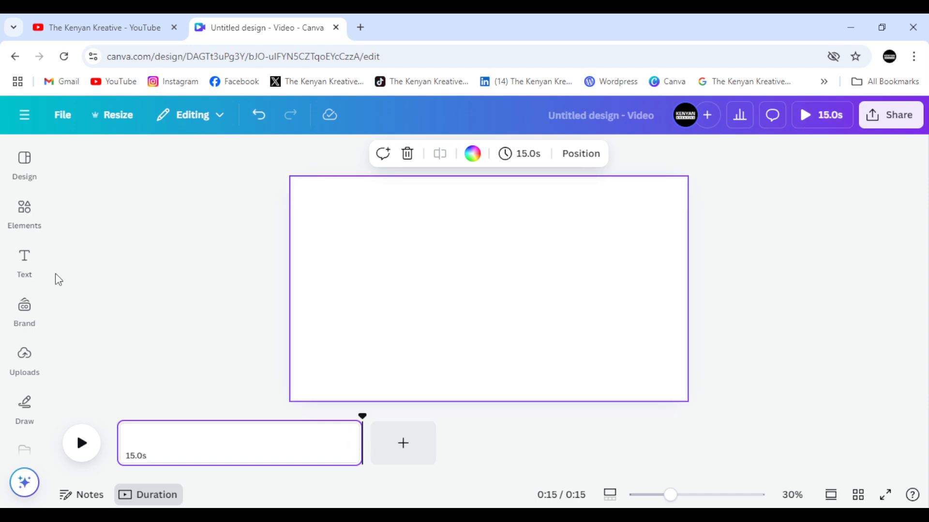
Search the design elements for "Sound wave" and restrict the results to videos
click(27, 261)
click(32, 208)
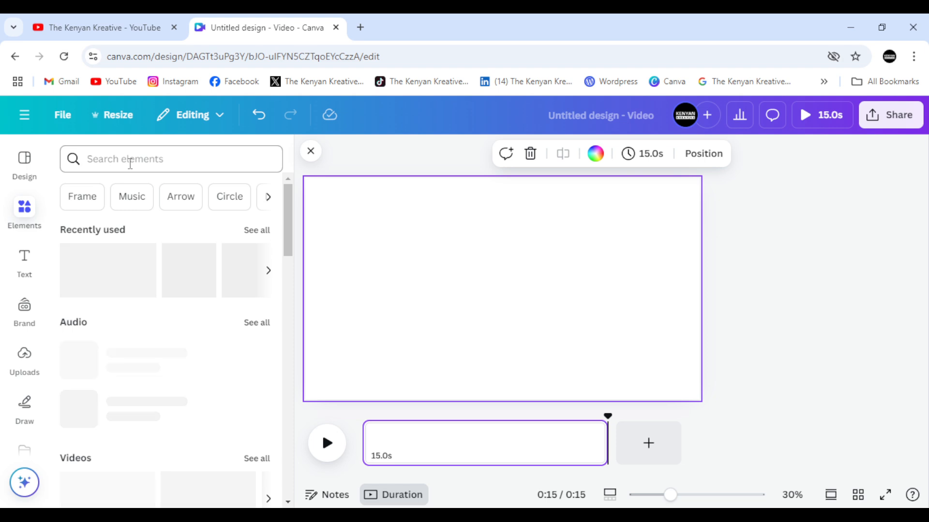
click(130, 165)
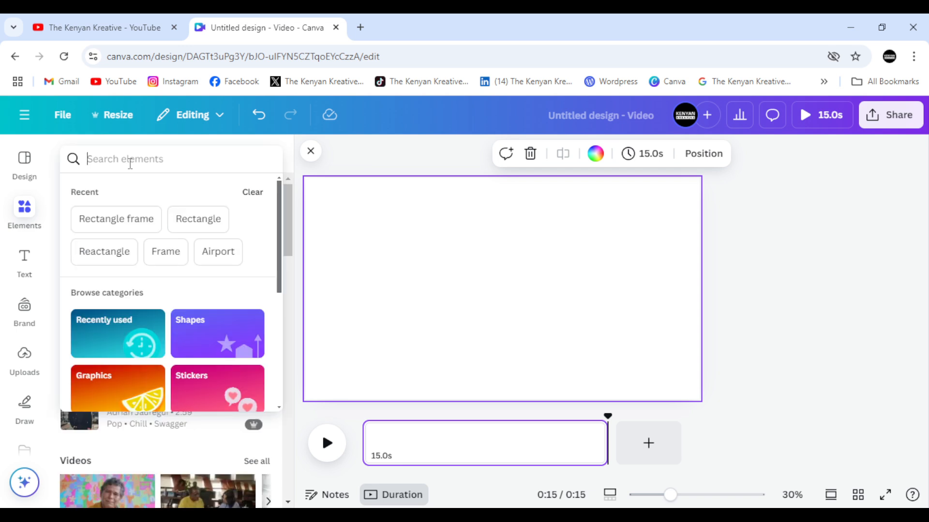
text(Sound)
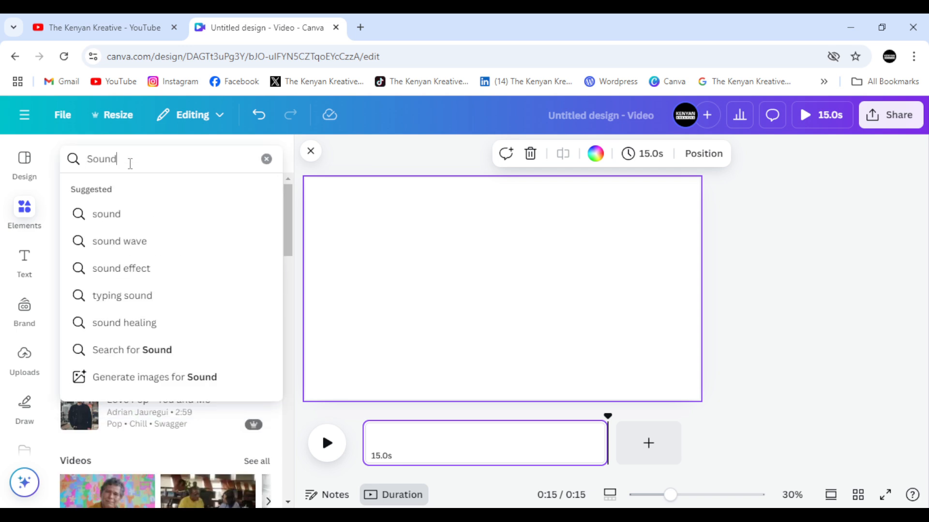
text( wave)
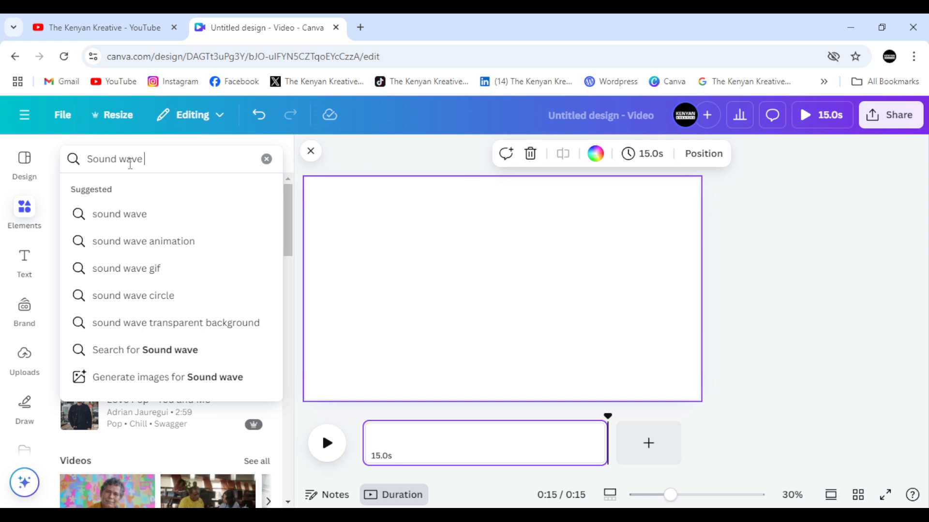
key(Return)
click(154, 191)
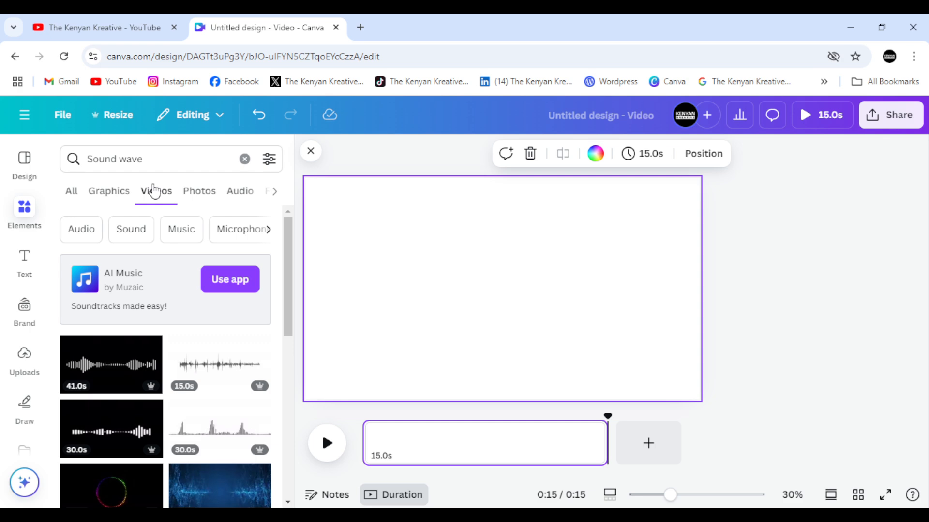
Insert the 30-second video of a light-blue sound wave with three peaks on black into the page
scroll(210, 363, down, 3)
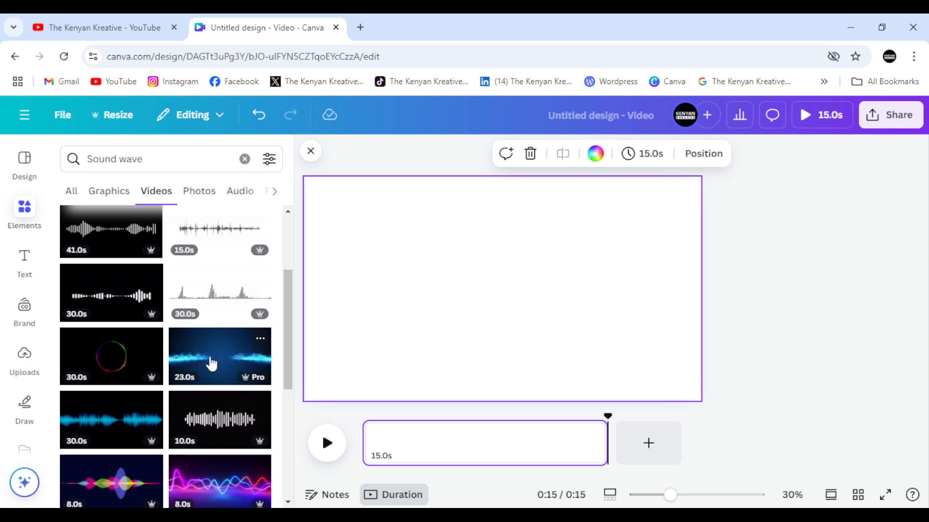
scroll(211, 363, down, 2)
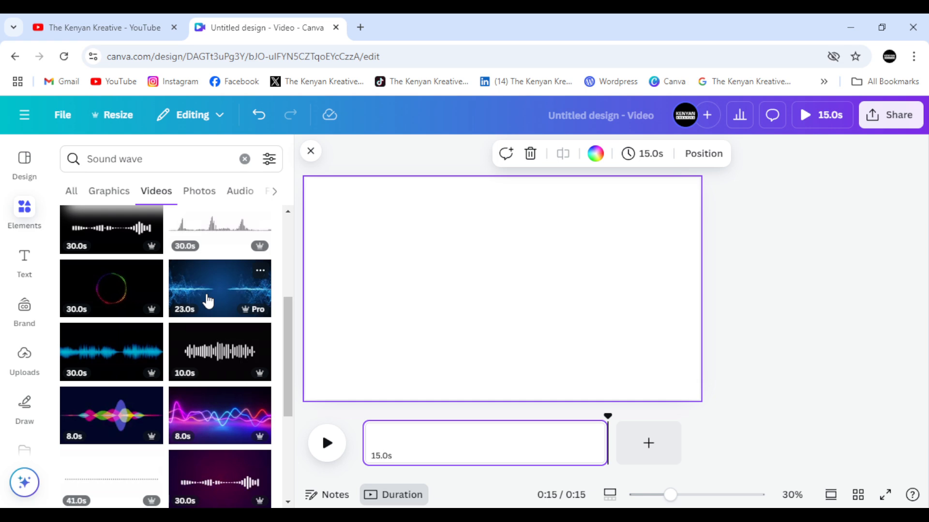
scroll(126, 297, down, 4)
scroll(125, 297, down, 2)
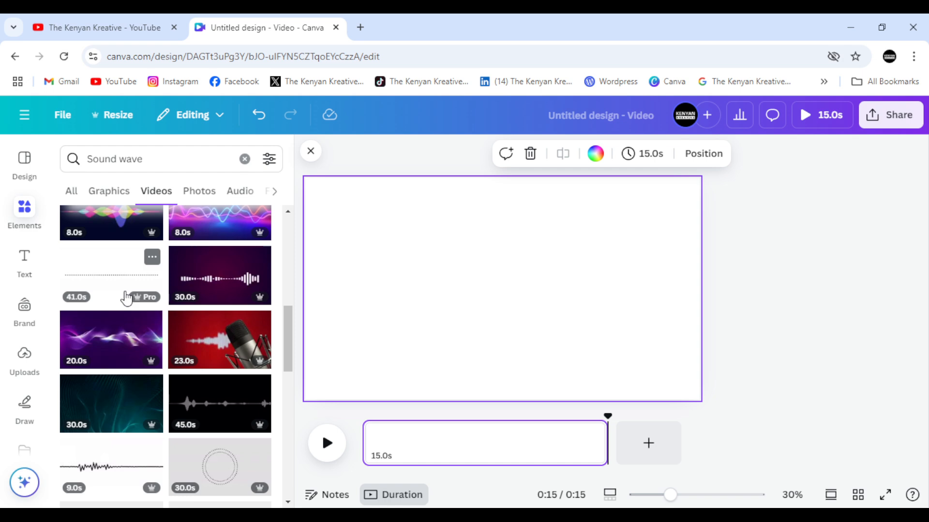
scroll(132, 341, down, 2)
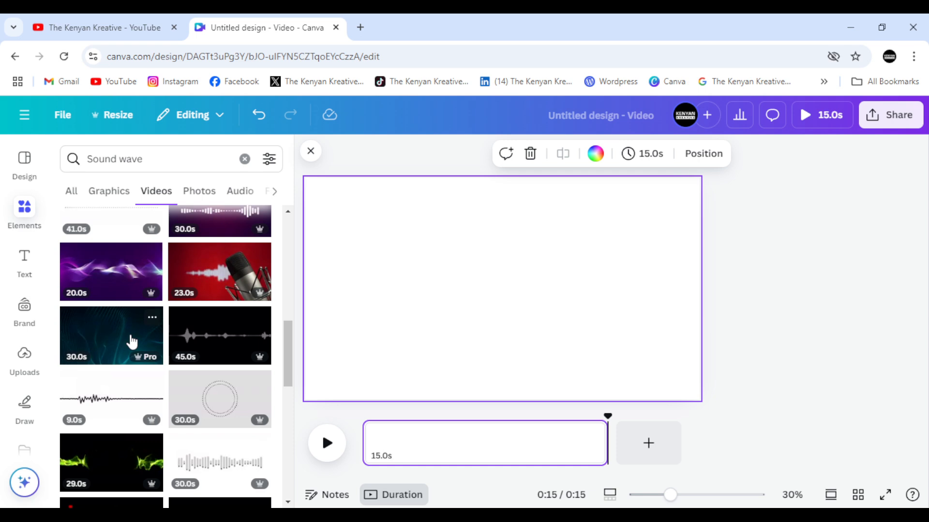
scroll(132, 341, down, 5)
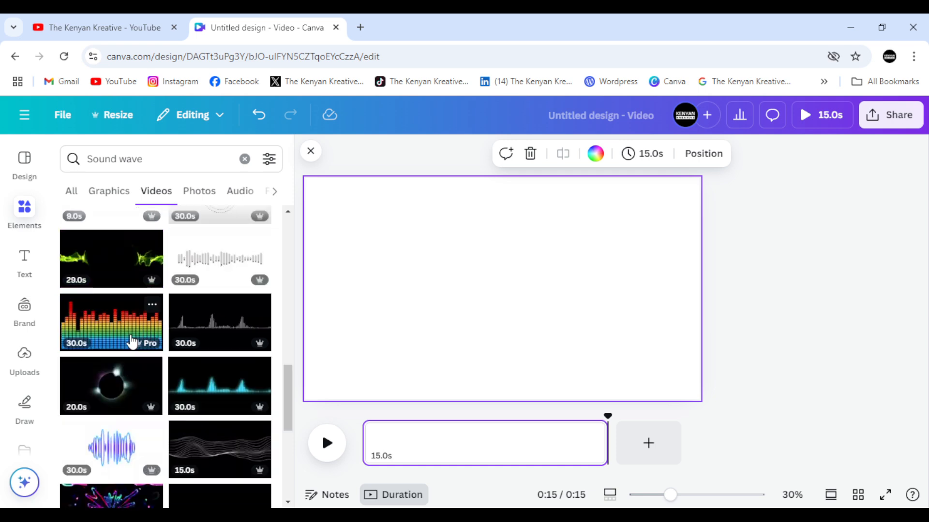
scroll(130, 341, up, 5)
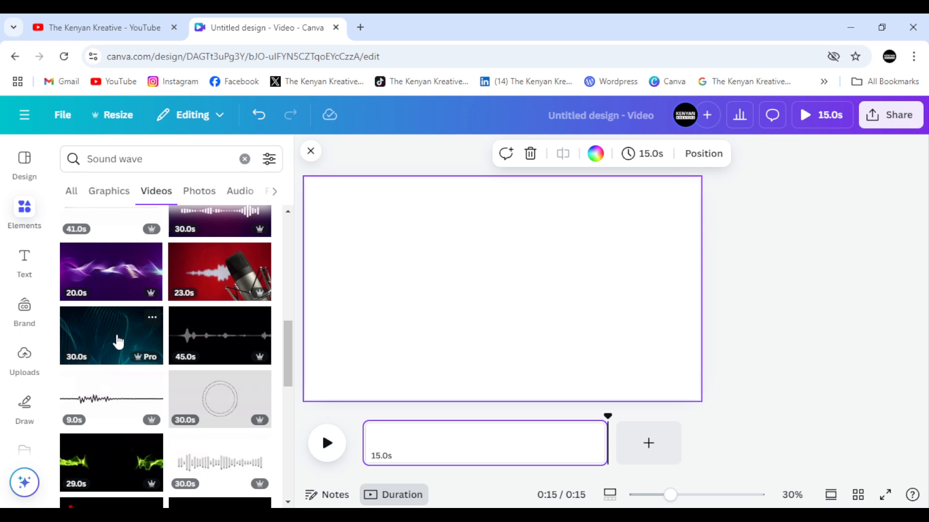
scroll(118, 341, down, 5)
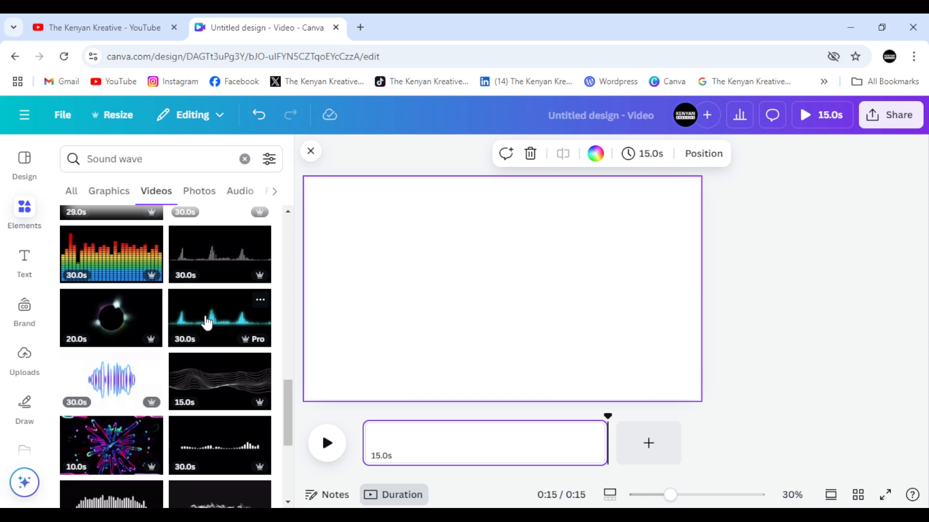
click(207, 323)
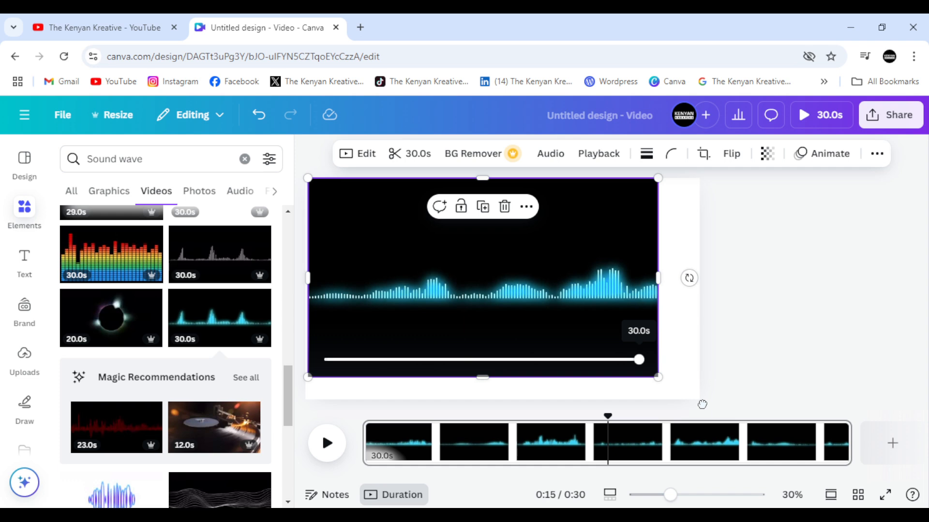
Enlarge the sound wave video to cover the whole page and centre it horizontally and vertically
drag(658, 377, 709, 406)
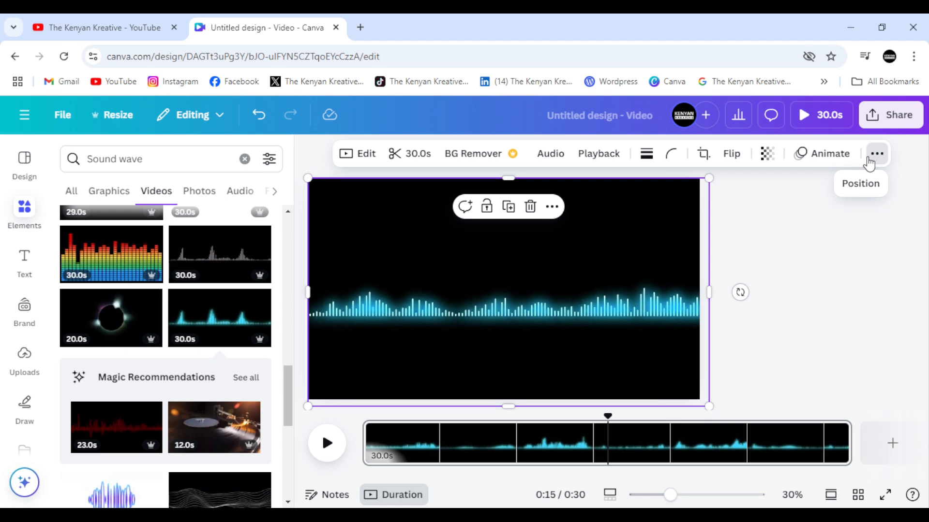
click(869, 163)
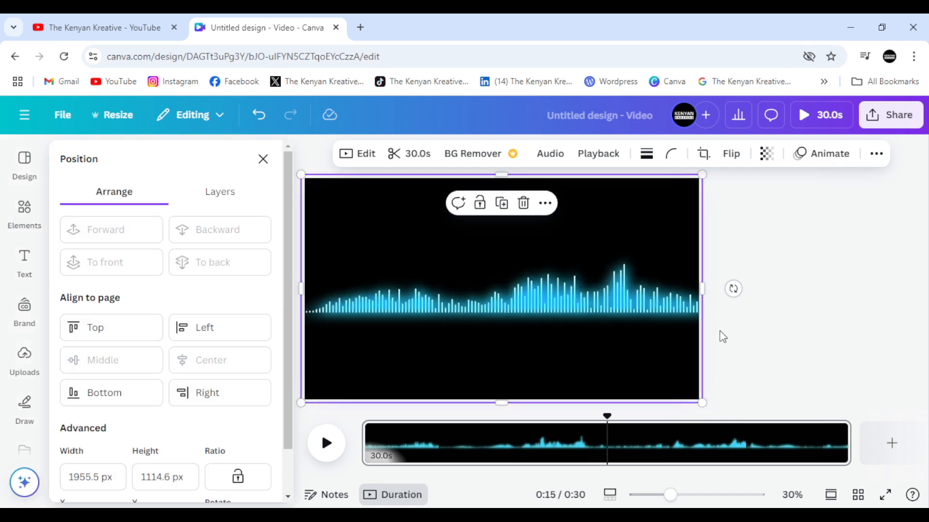
click(720, 332)
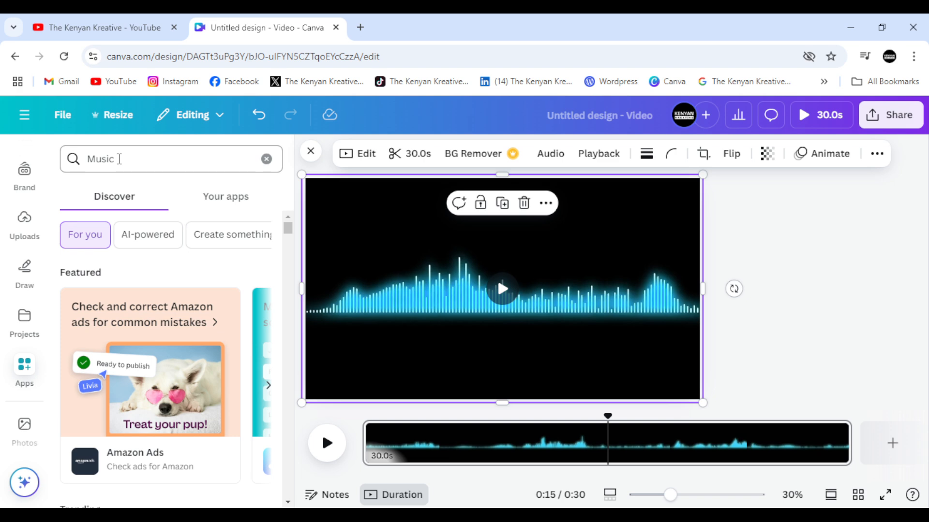
Find the AI Music app by searching the apps for "Music", open it, and return the playhead to the timeline's start
key(Return)
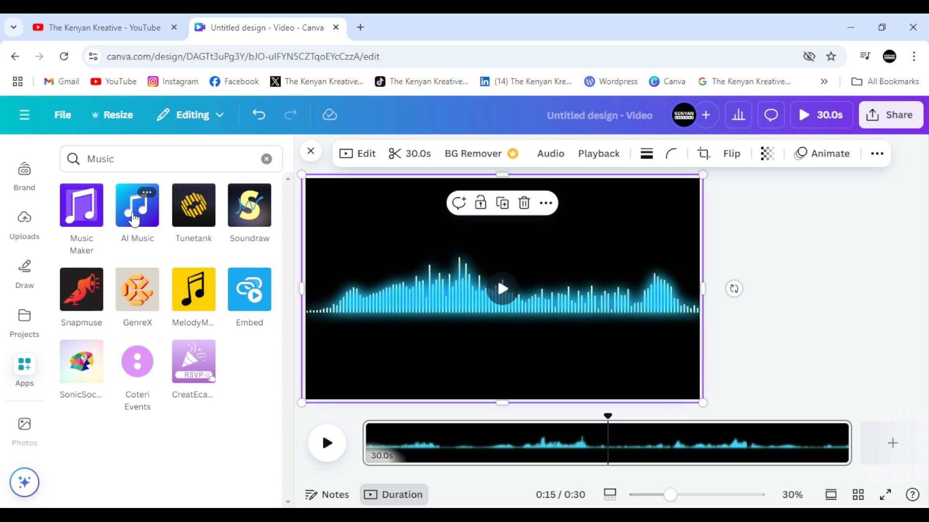
click(134, 220)
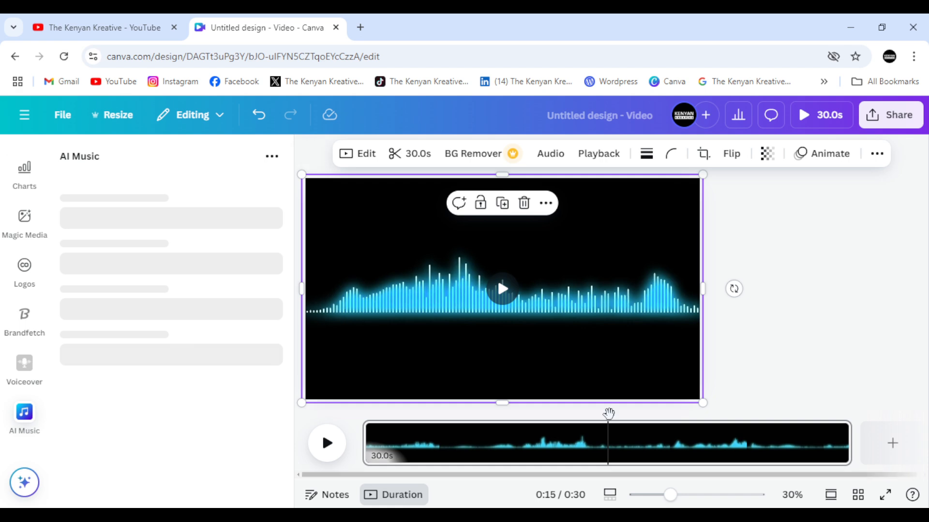
drag(609, 414, 360, 411)
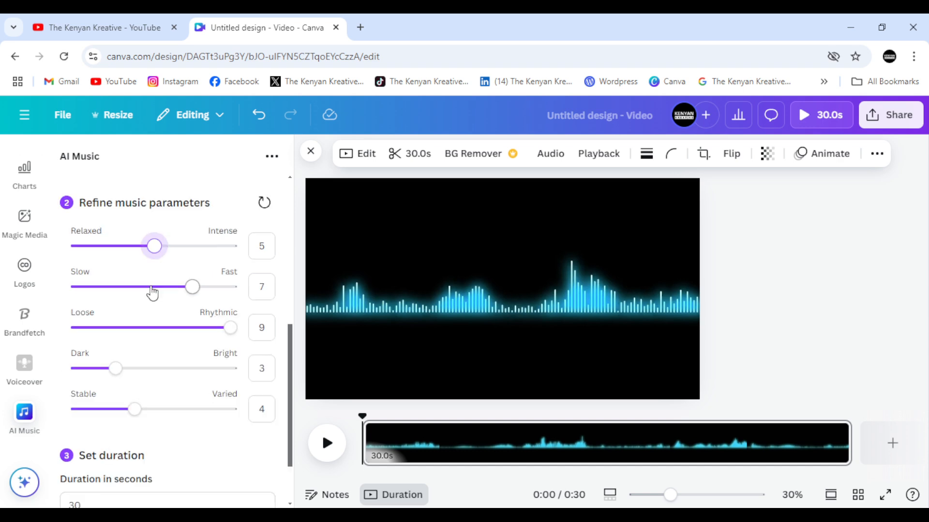
Set the Slow–Fast, Loose–Rhythmic, Dark–Bright and Stable–Varied music parameters to 5 each
click(154, 286)
click(154, 327)
click(154, 368)
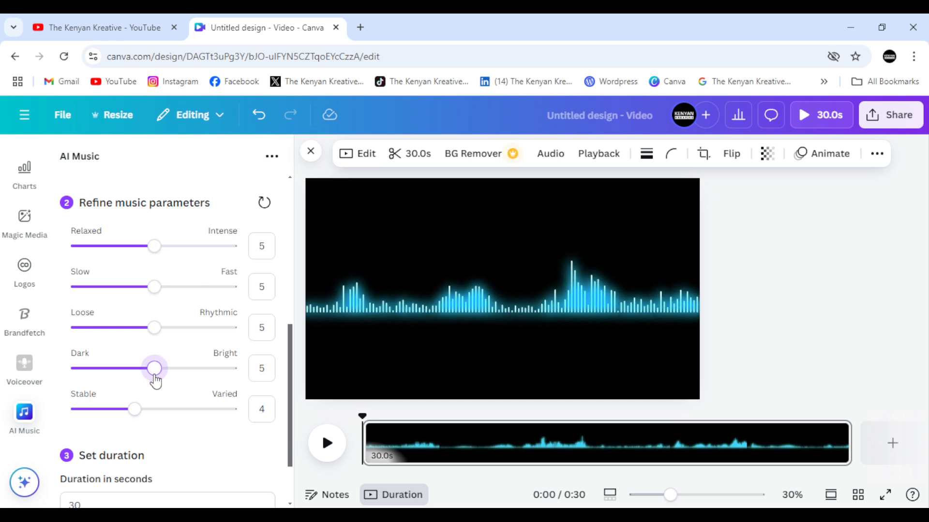
click(154, 409)
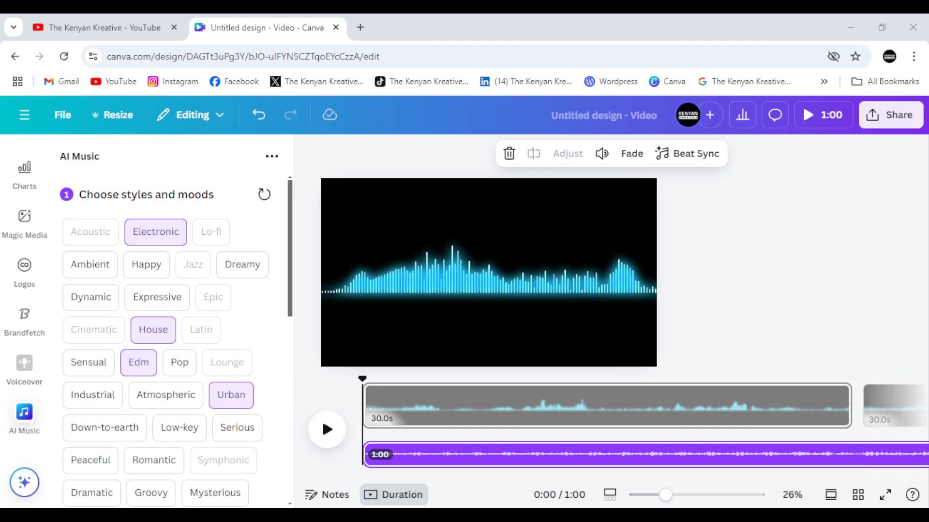
Play the video from the beginning to preview the generated music with the sound wave clips
click(327, 429)
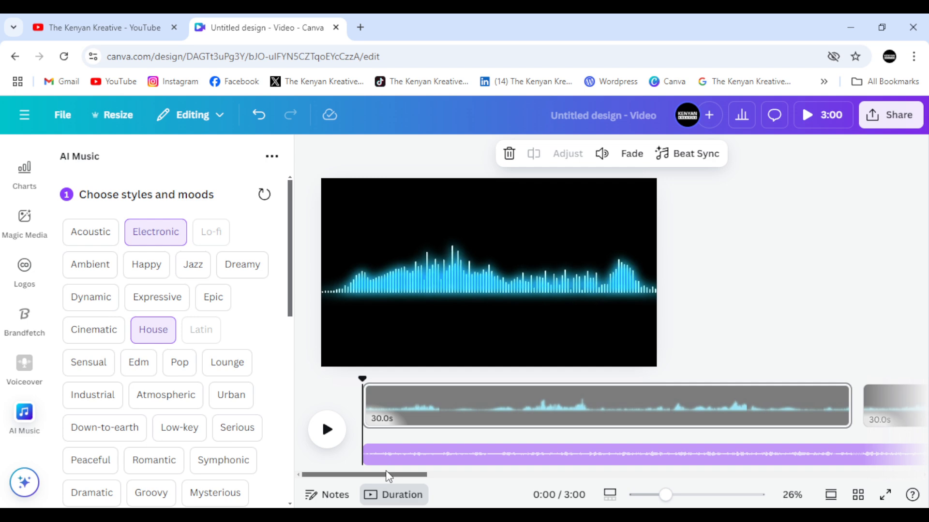
click(329, 433)
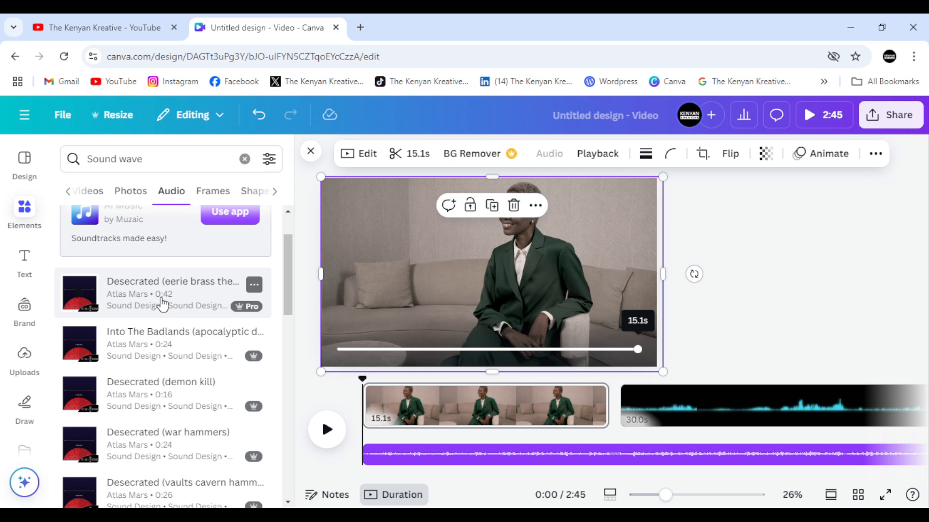
Add the "Desecrated (eerie brass theme)" audio to the timeline alongside the generated music track
drag(163, 305, 516, 433)
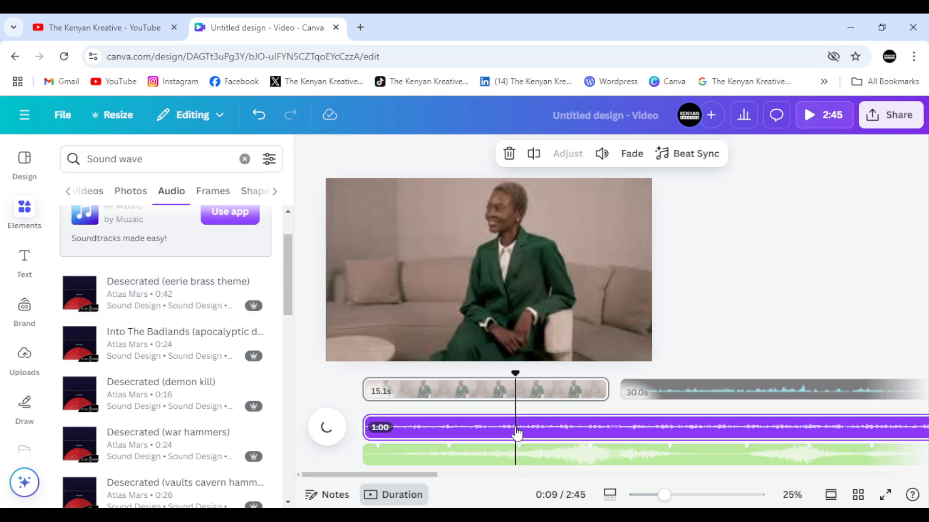